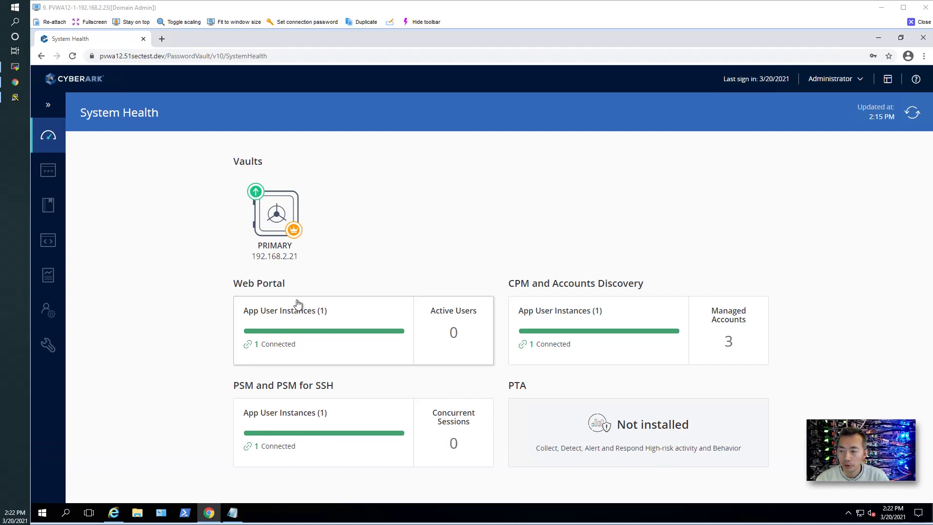
Check the lab network diagram, then open the Master Policy with its Session Management rules expanded.
{"action": "left_click", "coordinate": [20, 83]}
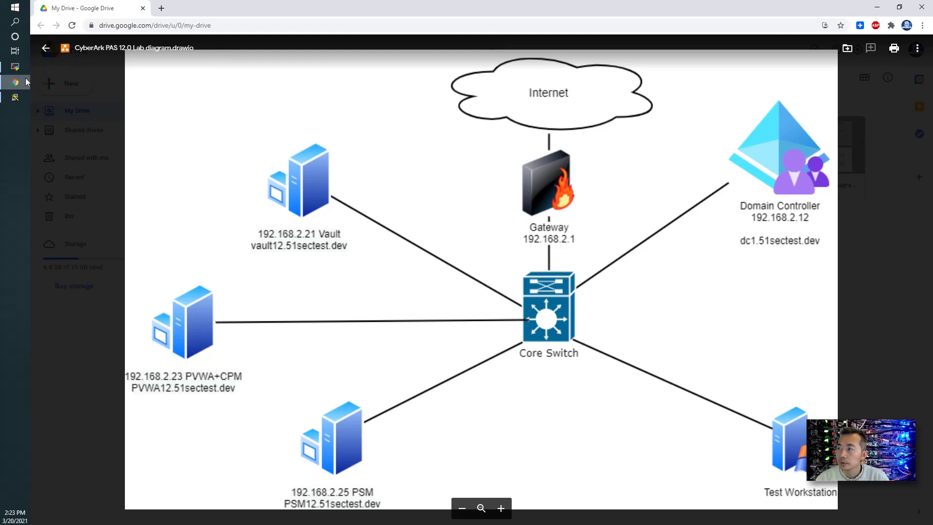
{"action": "left_click", "coordinate": [18, 67]}
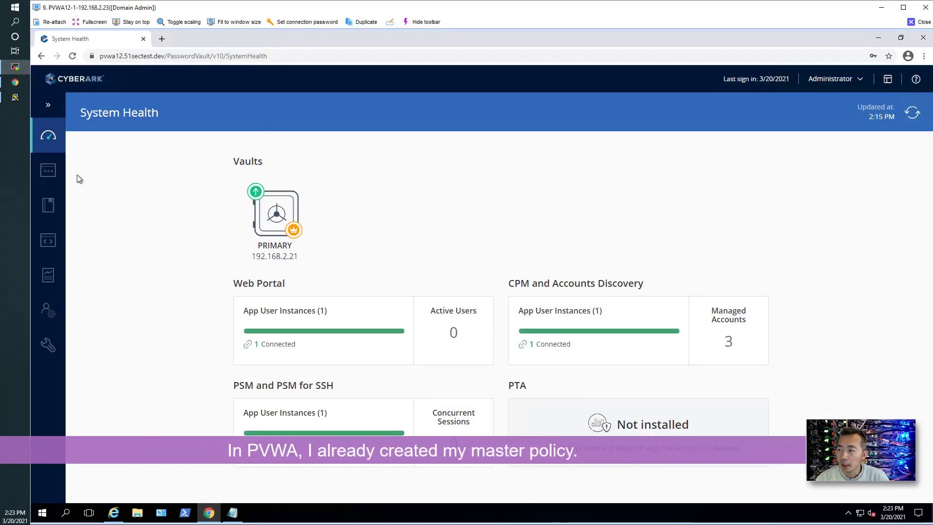
{"action": "mouse_move", "coordinate": [56, 174]}
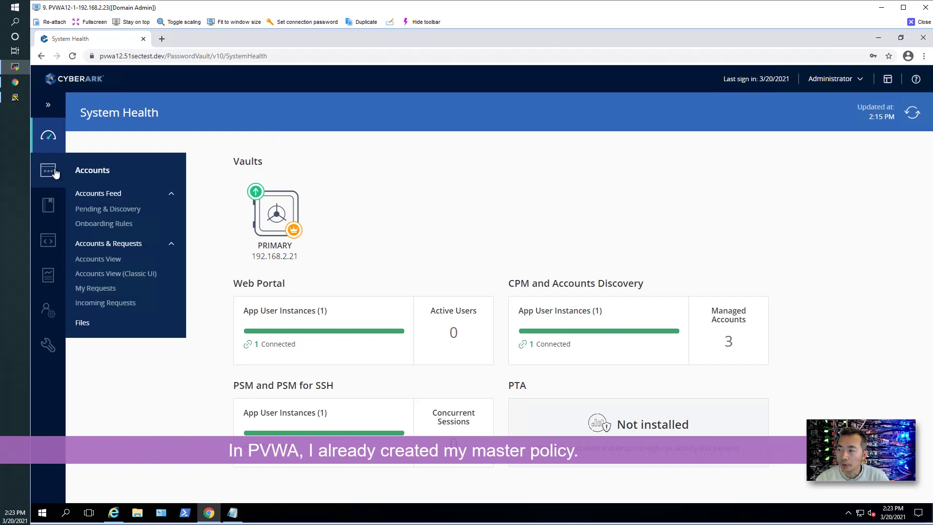
{"action": "left_click", "coordinate": [50, 213]}
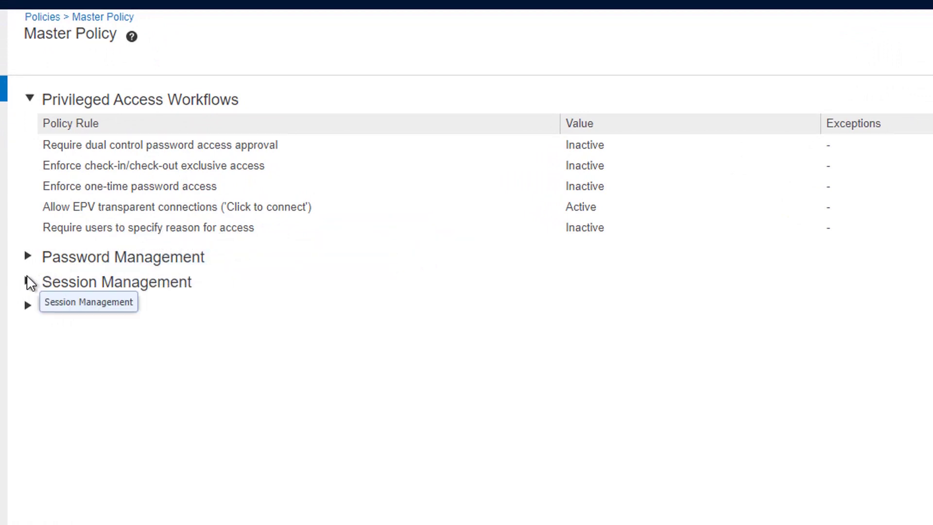
{"action": "left_click", "coordinate": [28, 283]}
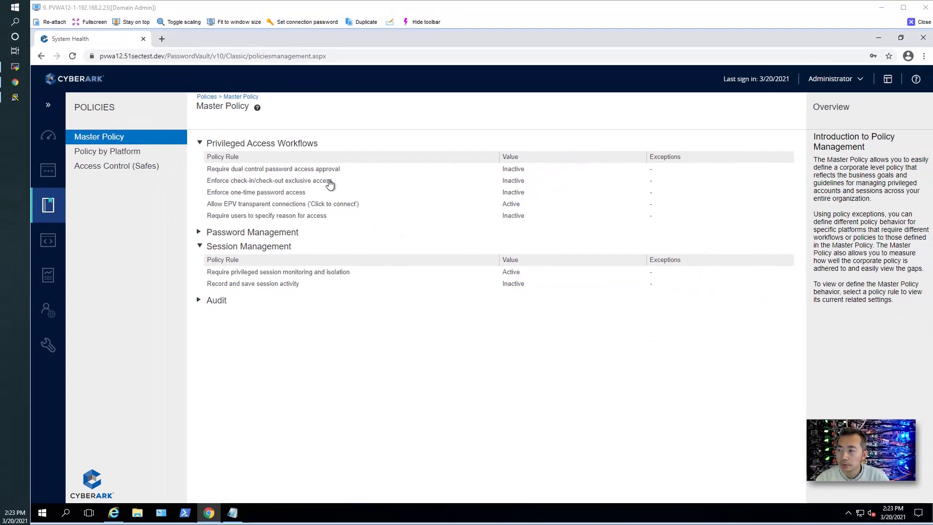
{"action": "mouse_move", "coordinate": [54, 345]}
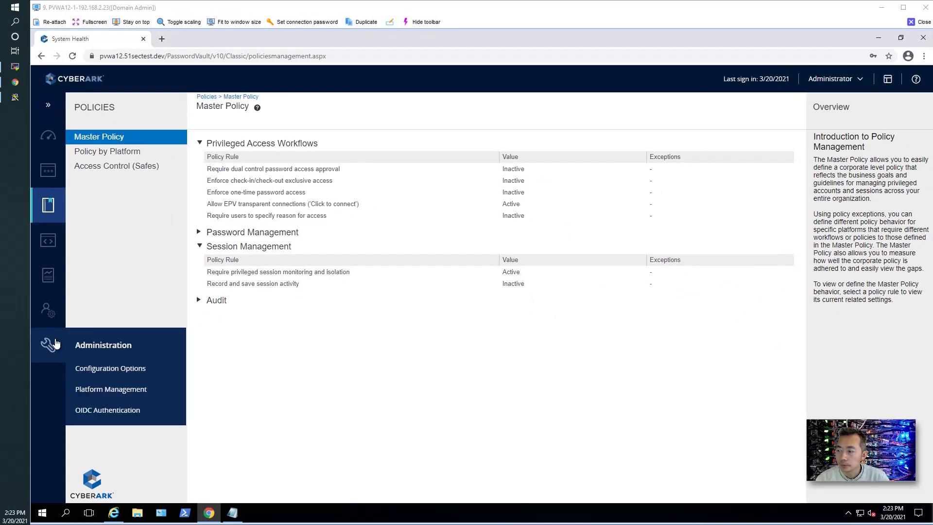
Expand the *NIX group in Platform Management to review its three platforms, then open Accounts View.
{"action": "left_click", "coordinate": [140, 390]}
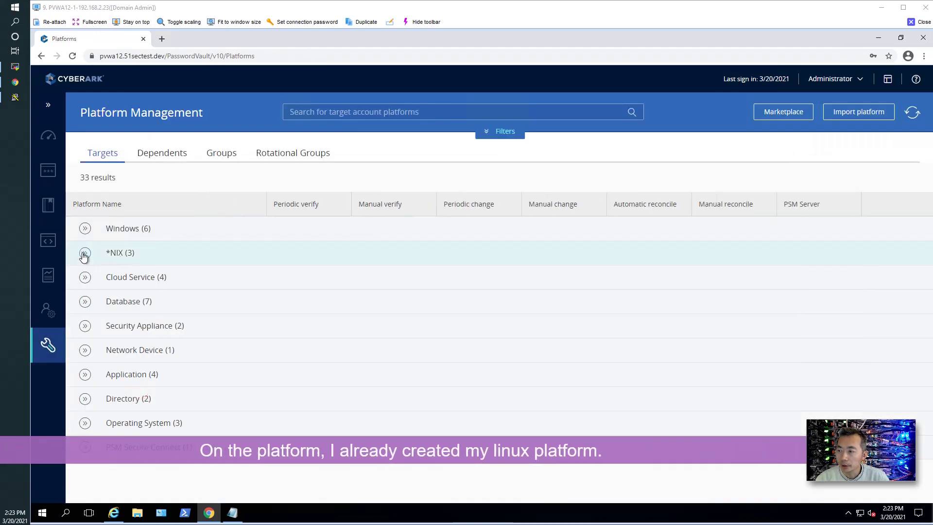
{"action": "left_click", "coordinate": [84, 252]}
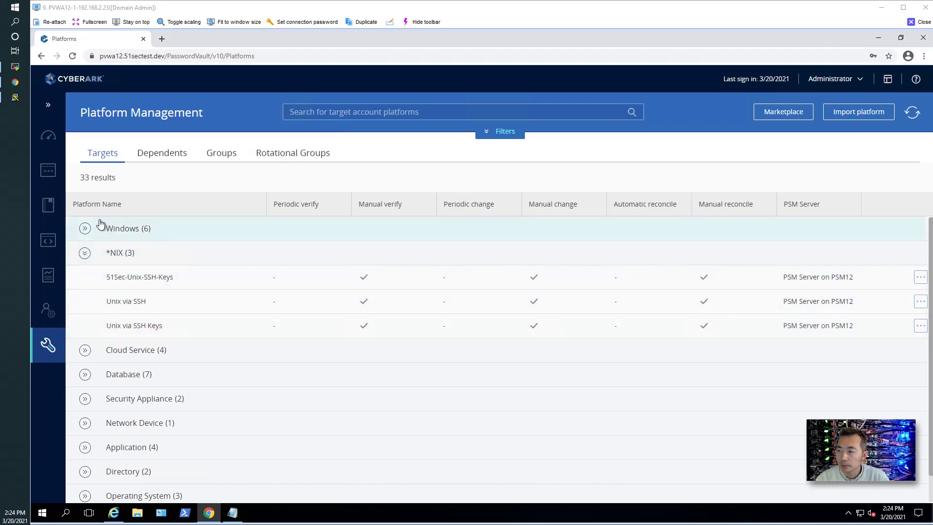
{"action": "left_click", "coordinate": [49, 171]}
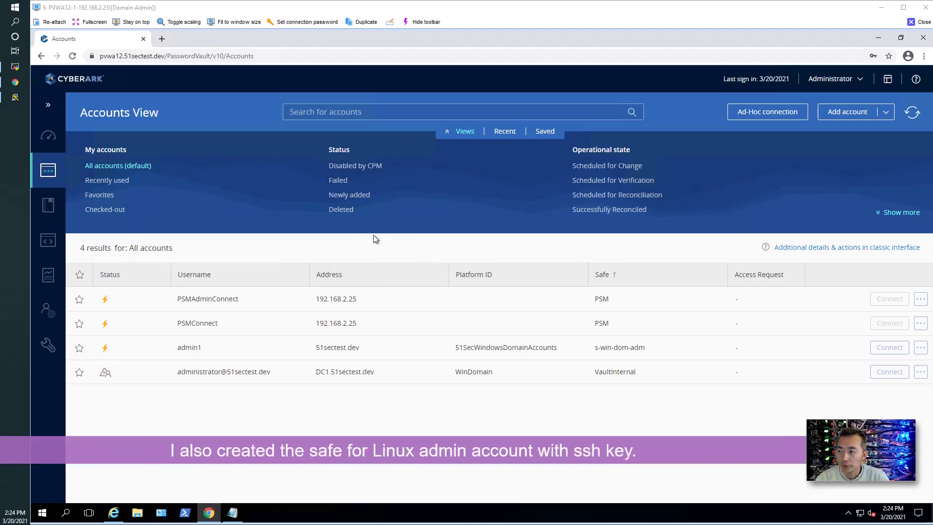
In Access Control (Safes), compare the s-win-dom-adm and s-linux-key-adm safe details.
{"action": "left_click", "coordinate": [49, 206]}
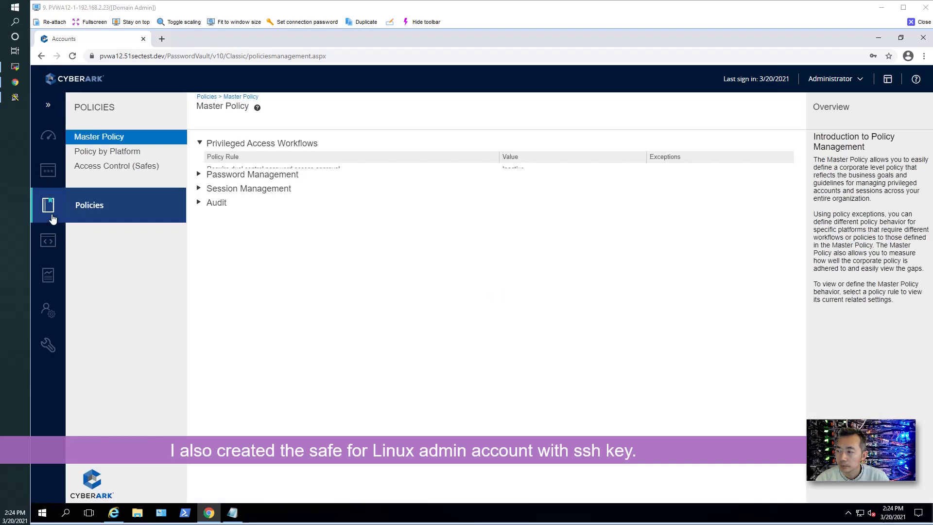
{"action": "left_click", "coordinate": [141, 167]}
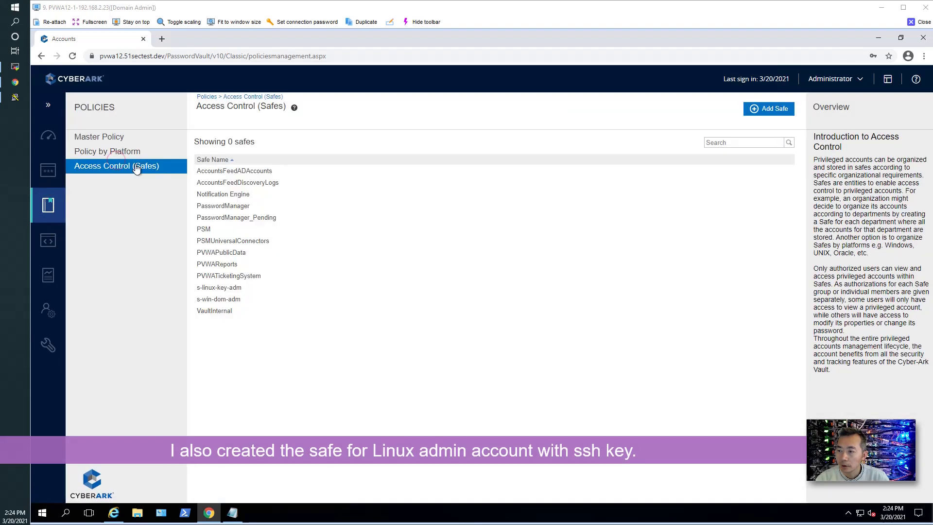
{"action": "left_click", "coordinate": [220, 288]}
{"action": "left_click", "coordinate": [234, 301]}
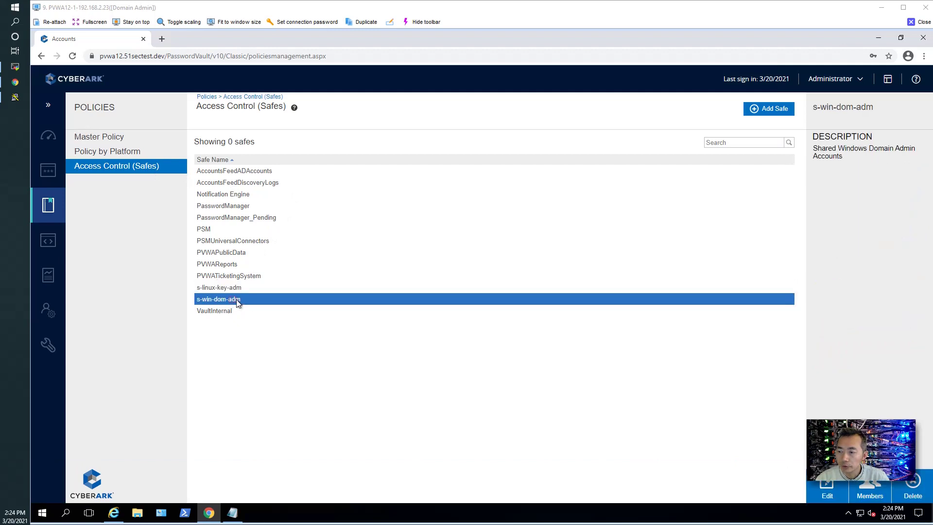
{"action": "left_click", "coordinate": [250, 288]}
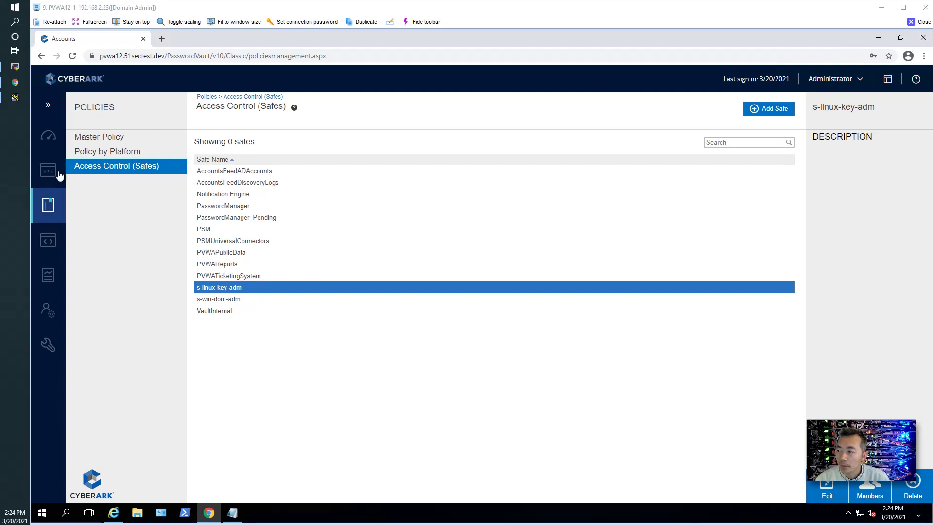
{"action": "mouse_move", "coordinate": [54, 172]}
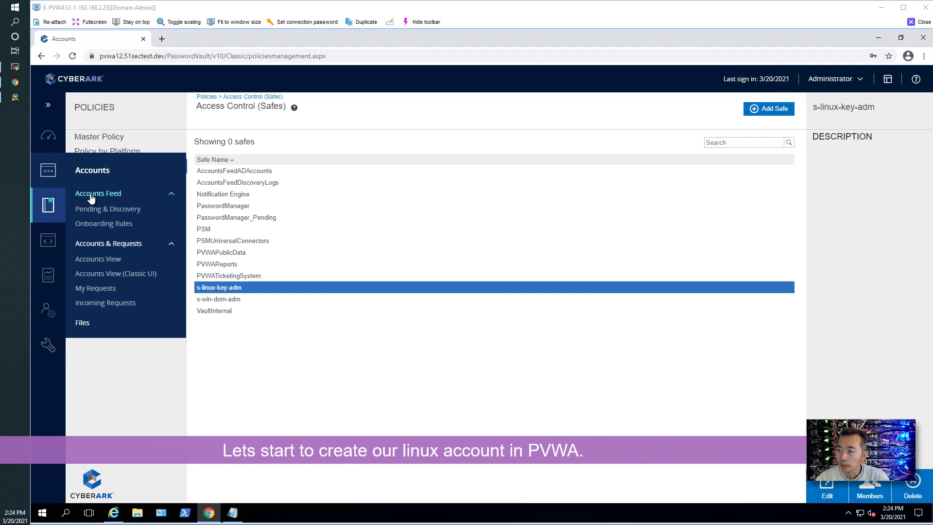
Add a *NIX account using platform 51Sec-Unix-SSH-Keys and safe s-linux-key-adm.
{"action": "left_click", "coordinate": [50, 172]}
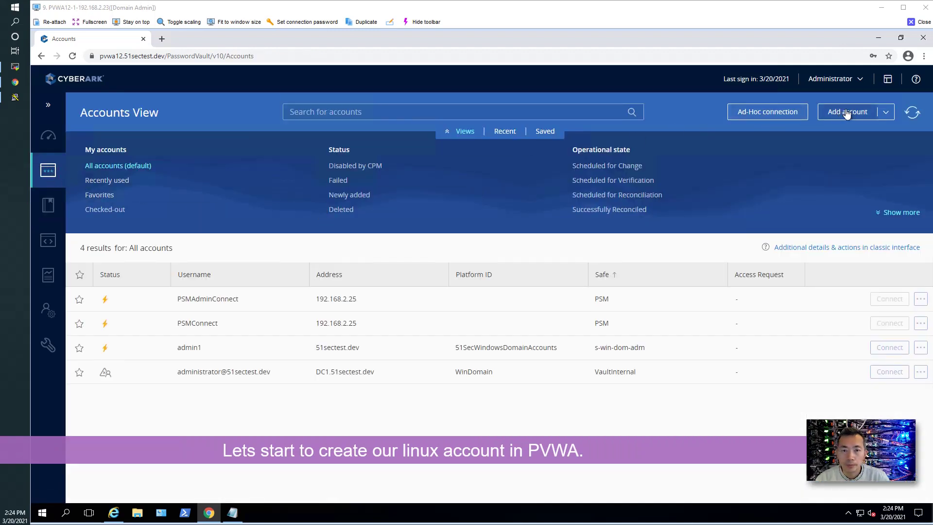
{"action": "left_click", "coordinate": [846, 113]}
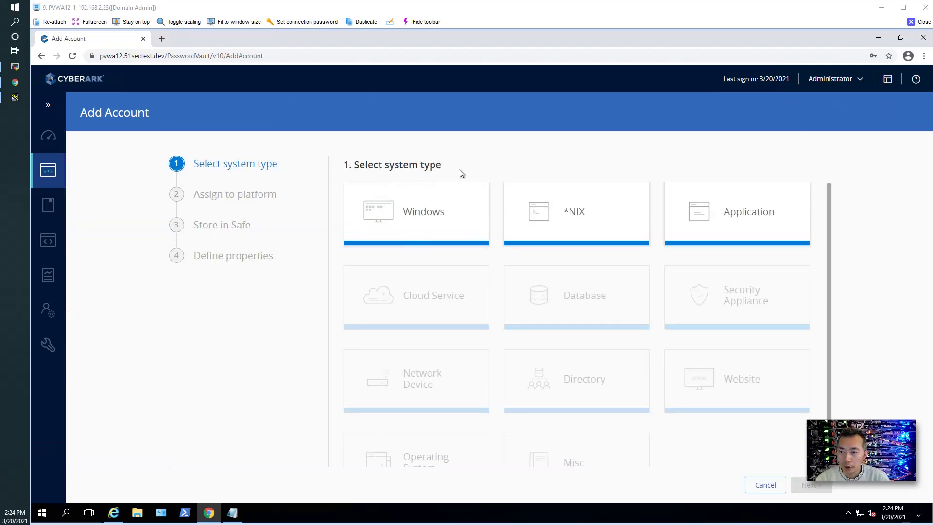
{"action": "left_click", "coordinate": [555, 207]}
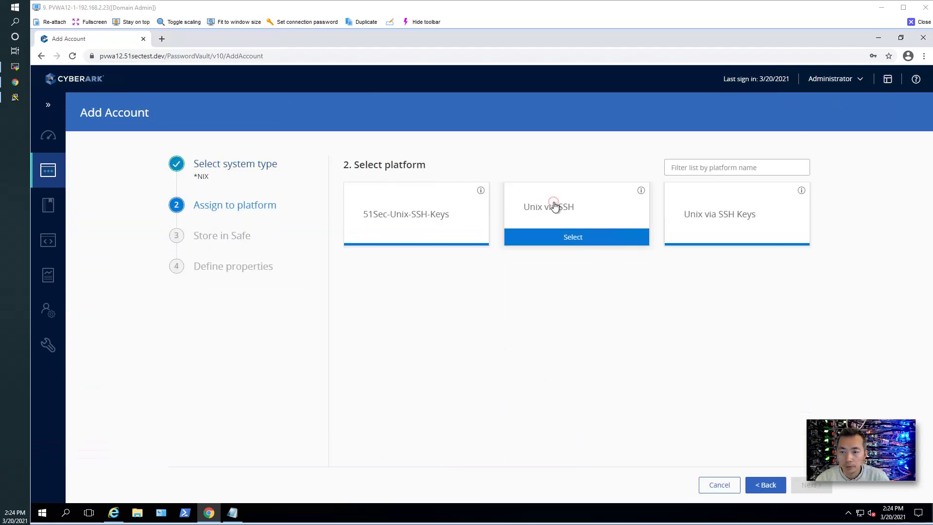
{"action": "left_click", "coordinate": [381, 219]}
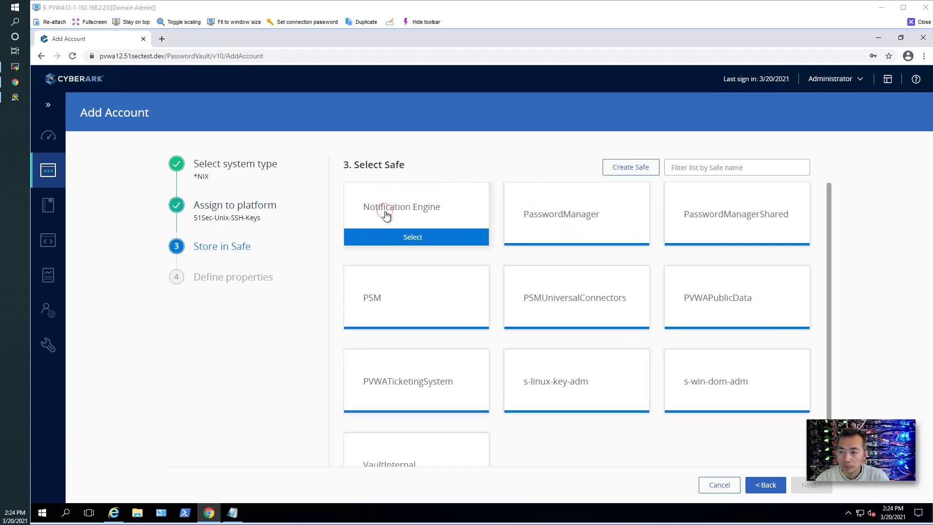
{"action": "left_click", "coordinate": [573, 375]}
{"action": "left_click", "coordinate": [406, 226]}
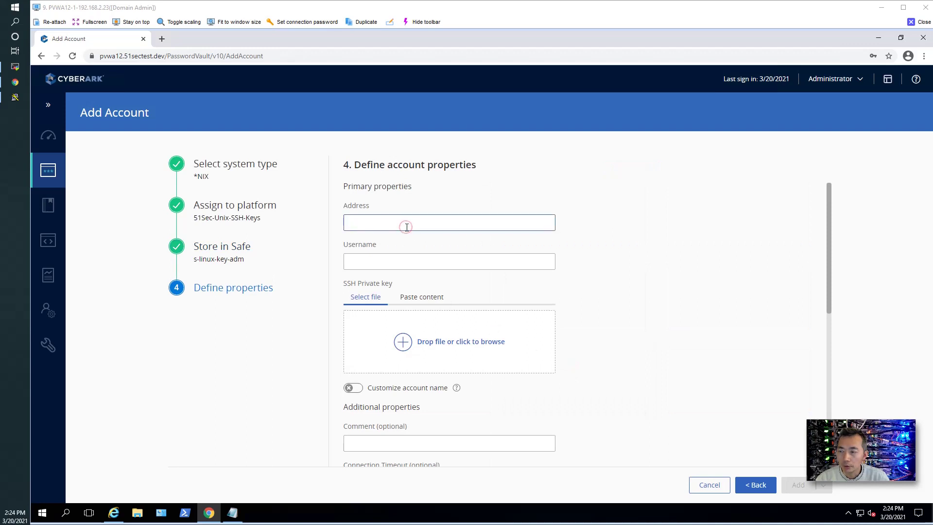
Copy the host address 168.62.182.64 from PuTTY's saved connection settings.
{"action": "left_click", "coordinate": [15, 97]}
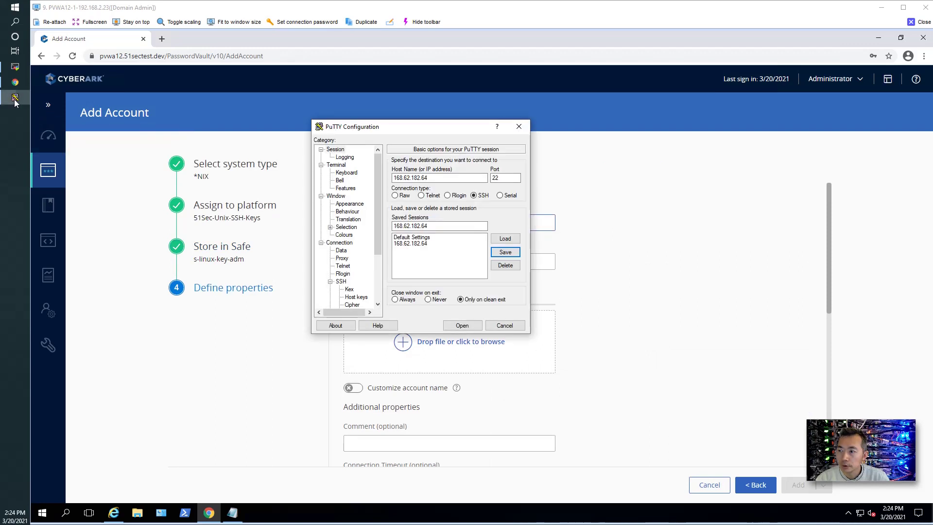
{"action": "double_click", "coordinate": [407, 178]}
{"action": "right_click", "coordinate": [403, 180]}
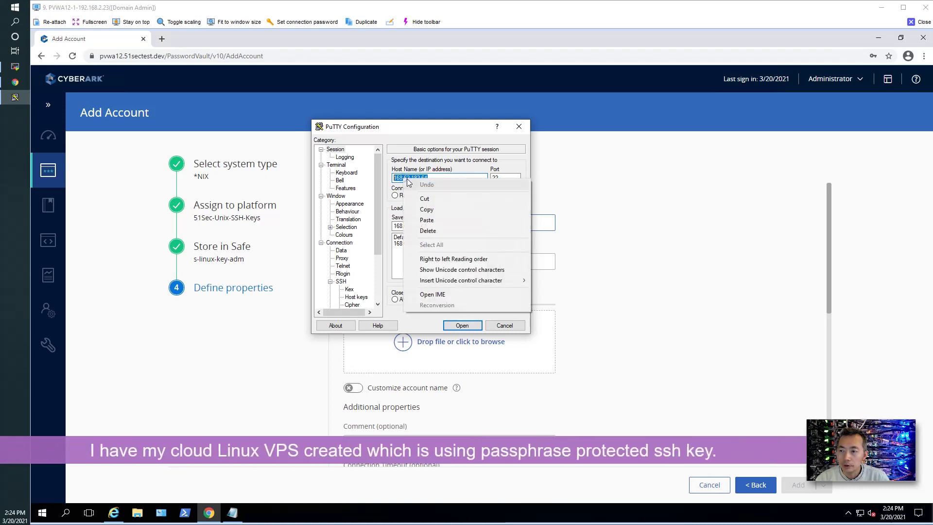
{"action": "left_click", "coordinate": [425, 209]}
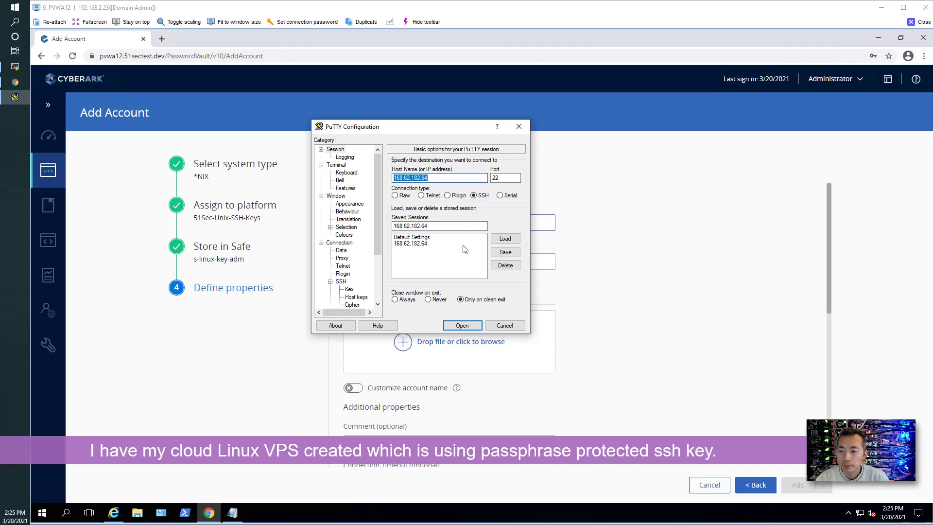
{"action": "left_click", "coordinate": [442, 225]}
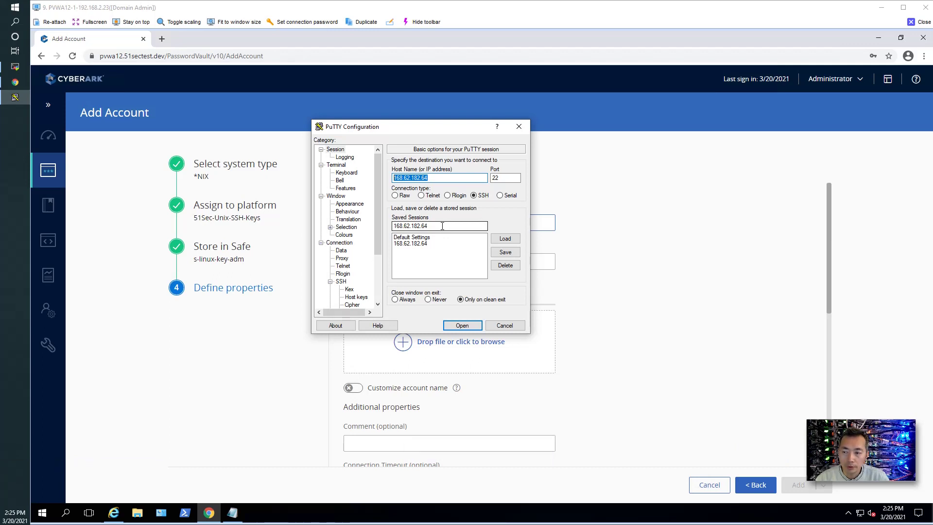
Connect to 168.62.182.64, log in as ubuntu with the key passphrase, and run sudo -i.
{"action": "left_click", "coordinate": [462, 324]}
{"action": "left_click", "coordinate": [430, 331]}
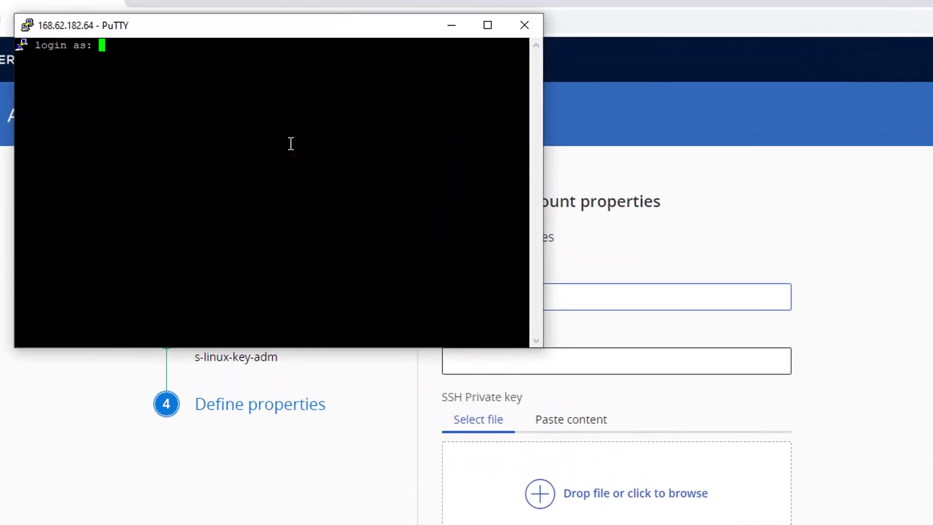
{"action": "type", "text": "ubuntu"}
{"action": "key", "text": "Return"}
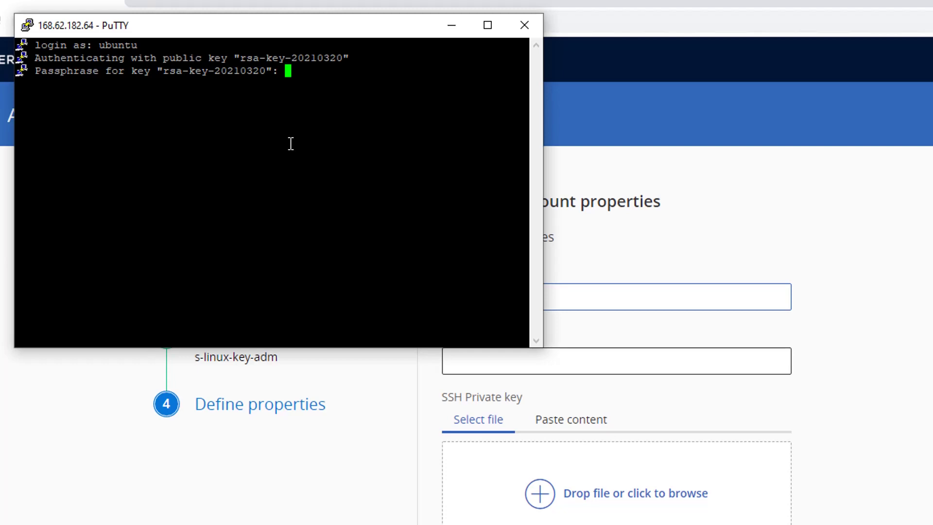
{"action": "key", "text": "Return"}
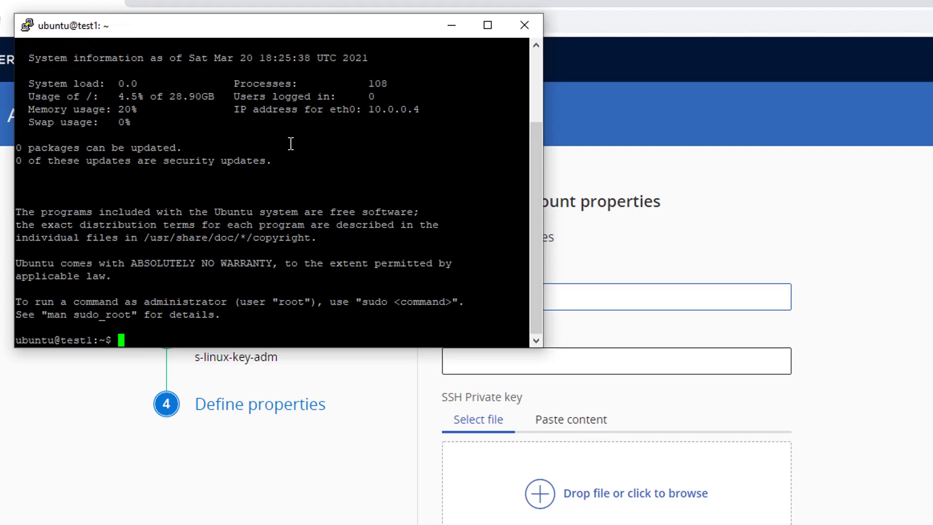
{"action": "type", "text": "sudo -i"}
{"action": "key", "text": "Return"}
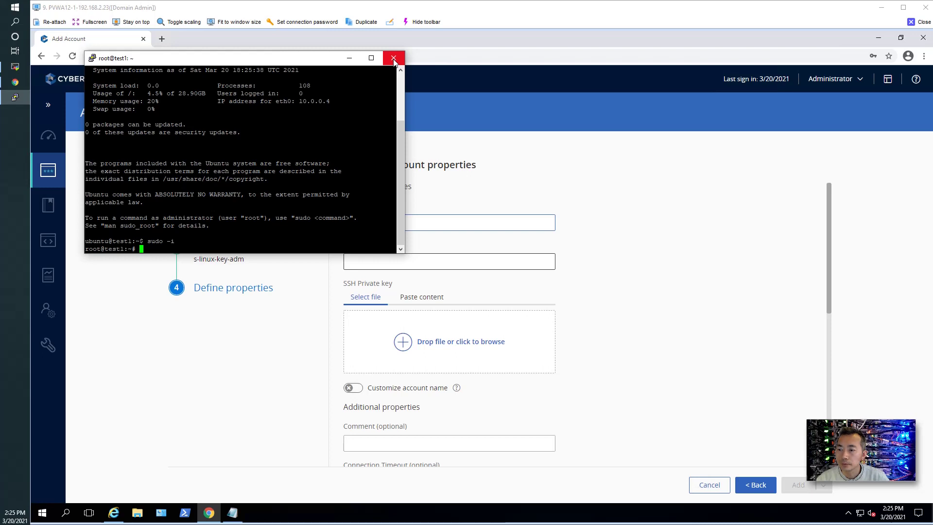
Paste 168.62.182.64 into the Address field and enter ubuntu as the Username.
{"action": "left_click", "coordinate": [393, 59]}
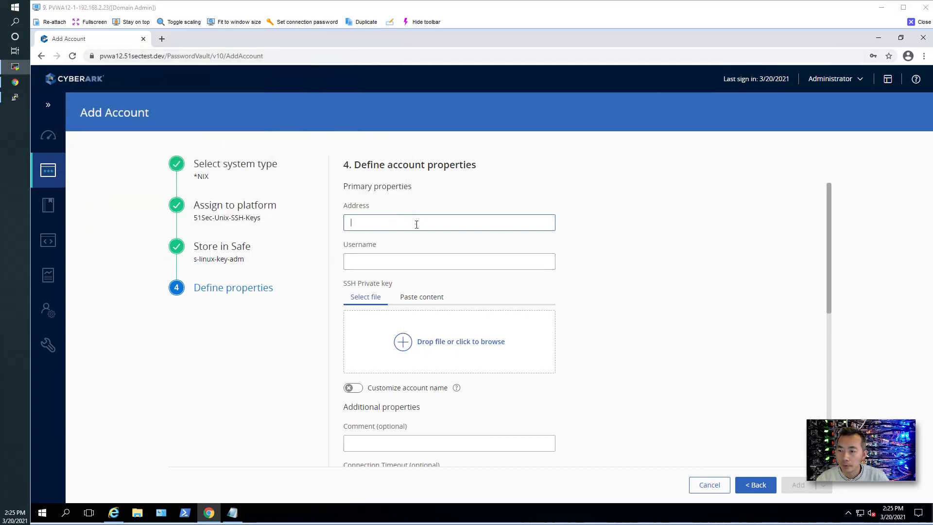
{"action": "right_click", "coordinate": [416, 224]}
{"action": "left_click", "coordinate": [447, 282]}
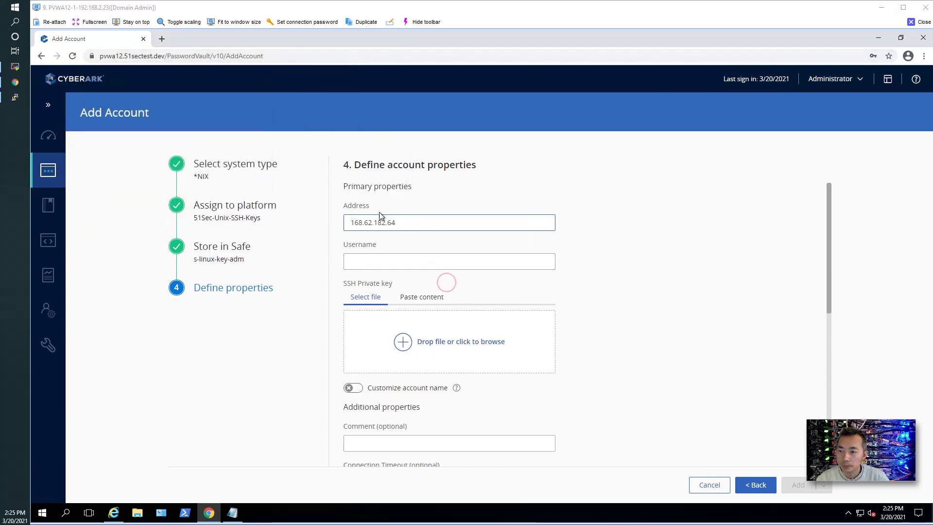
{"action": "double_click", "coordinate": [417, 224]}
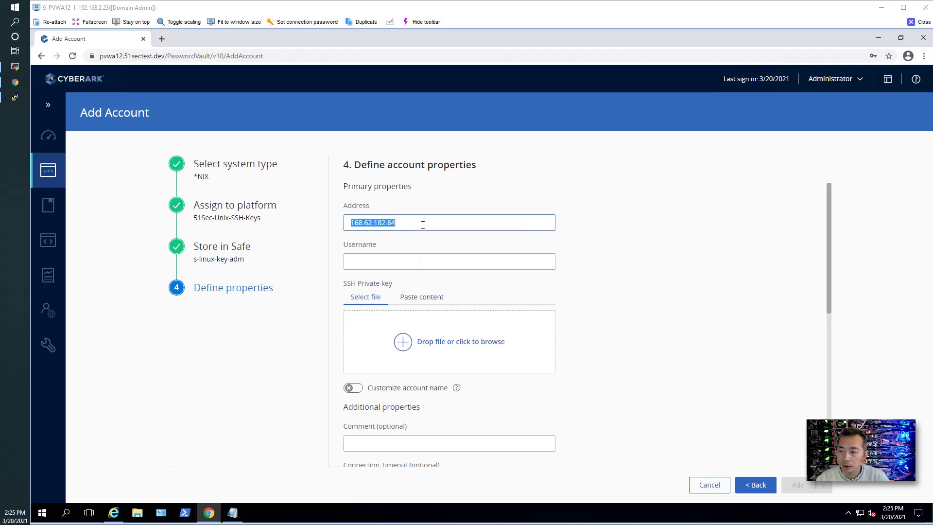
{"action": "left_click", "coordinate": [409, 258]}
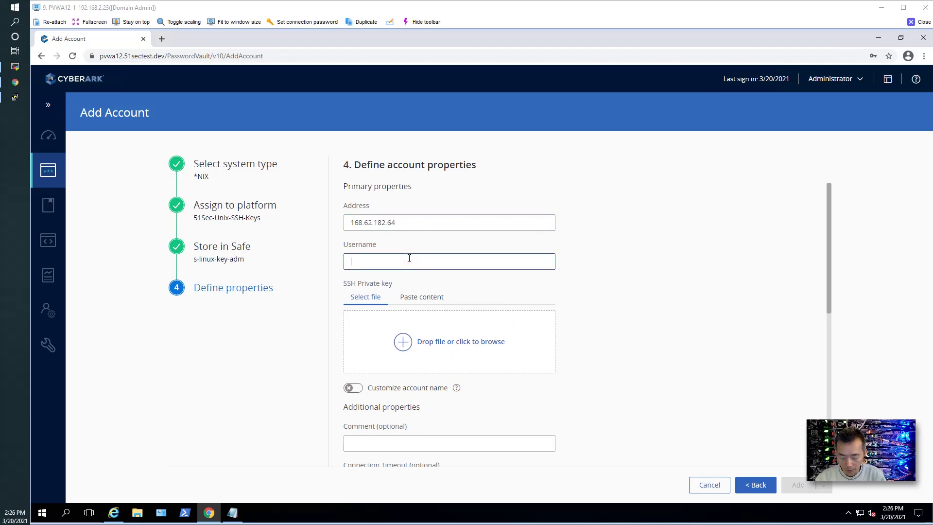
{"action": "type", "text": "ubuntu"}
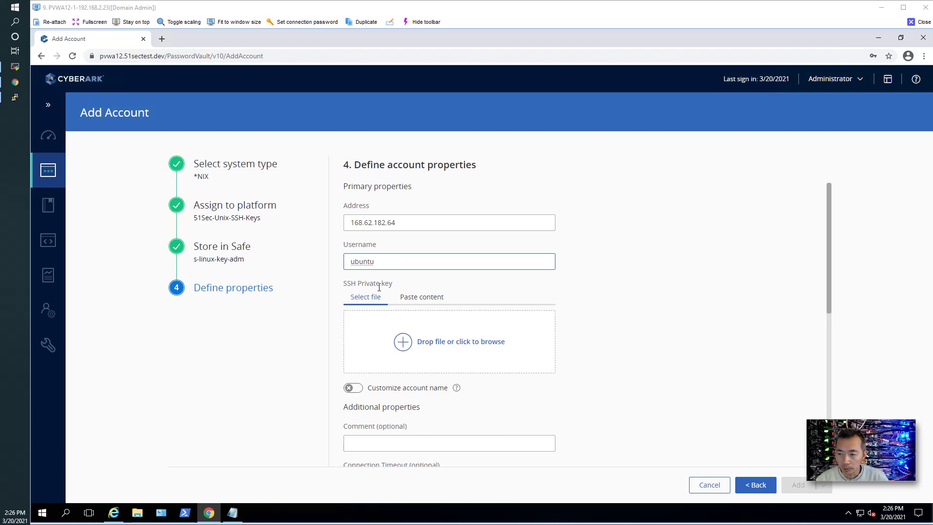
Attach azure-private-password.ppk from the Desktop as the account's SSH private key.
{"action": "left_click", "coordinate": [464, 346]}
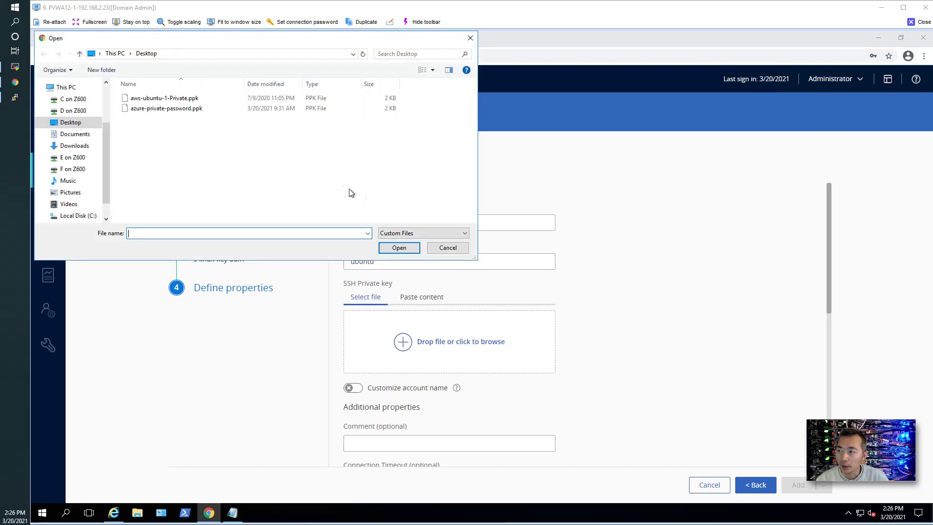
{"action": "left_click", "coordinate": [199, 115]}
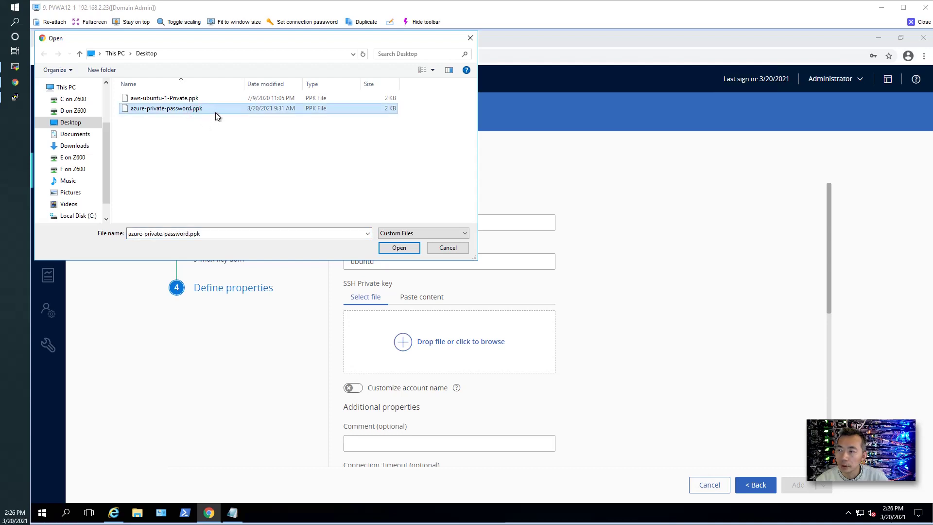
{"action": "left_click", "coordinate": [162, 111]}
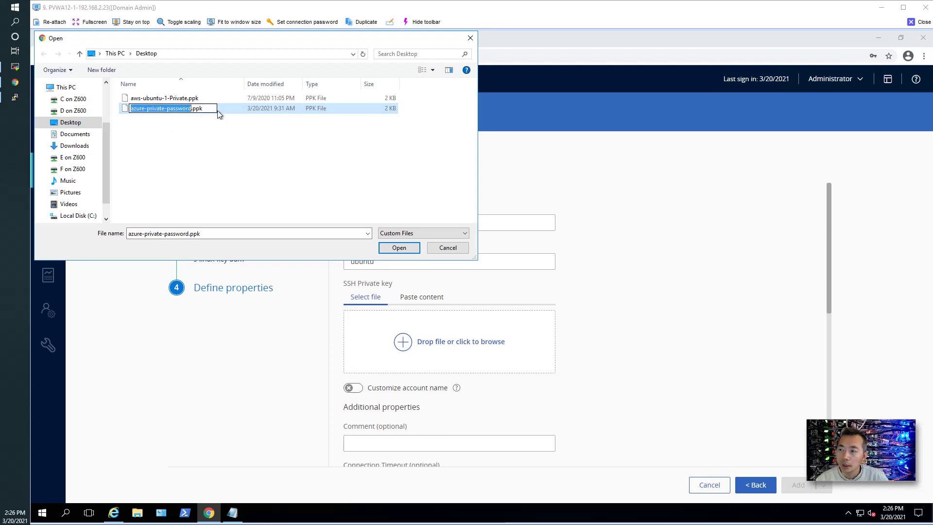
{"action": "key", "text": "Return"}
{"action": "key", "text": "Return"}
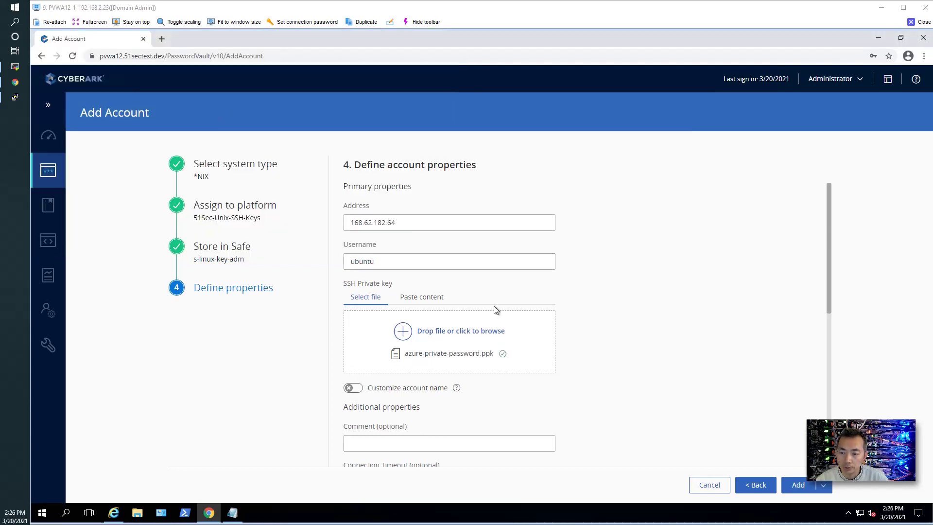
Scroll past the optional properties and add the ubuntu account for 168.62.182.64.
{"action": "scroll", "coordinate": [473, 383], "scroll_direction": "down", "scroll_amount": 3}
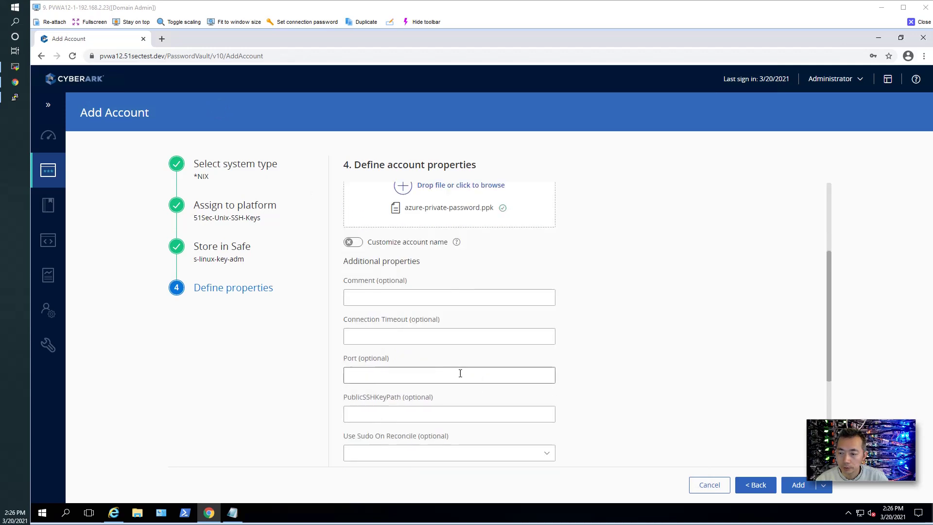
{"action": "scroll", "coordinate": [456, 369], "scroll_direction": "down", "scroll_amount": 4}
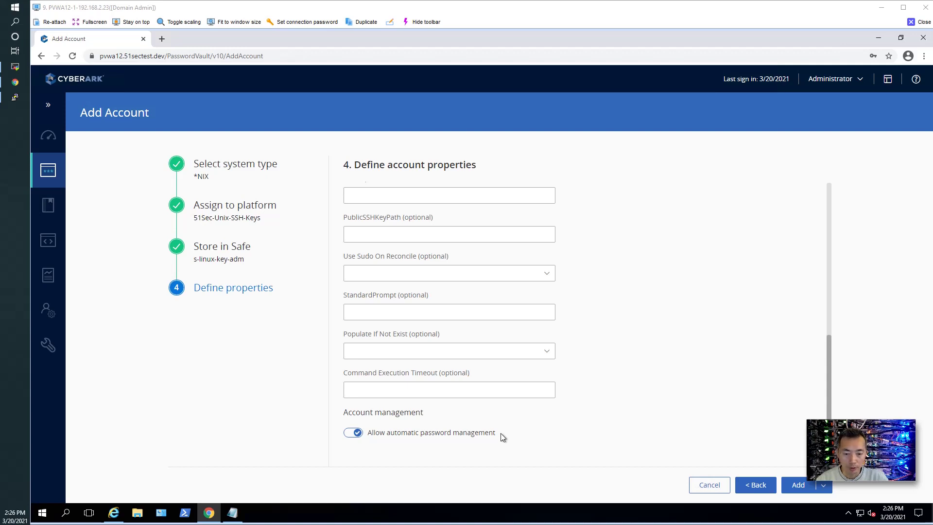
{"action": "left_click", "coordinate": [797, 485]}
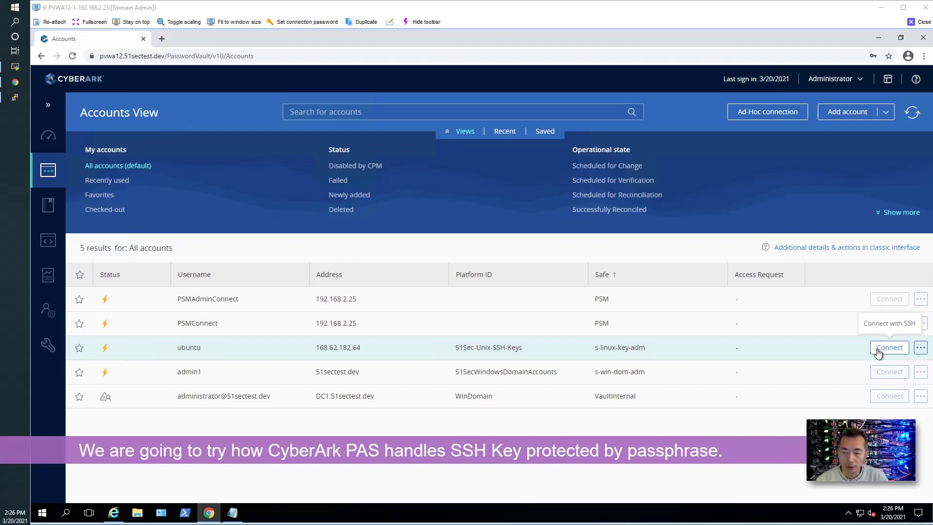
Connect to ubuntu on 168.62.182.64 through PSM by opening the downloaded .rdp file.
{"action": "left_click", "coordinate": [878, 350]}
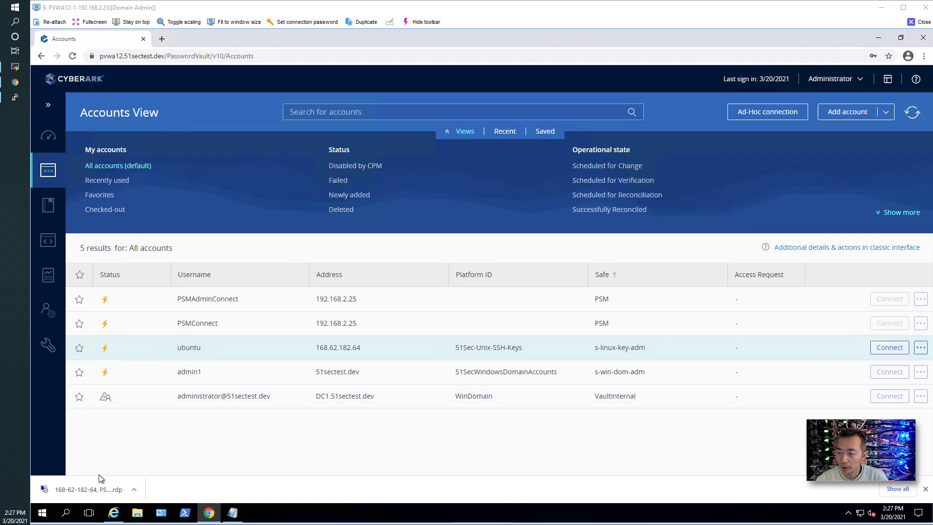
{"action": "left_click", "coordinate": [89, 490]}
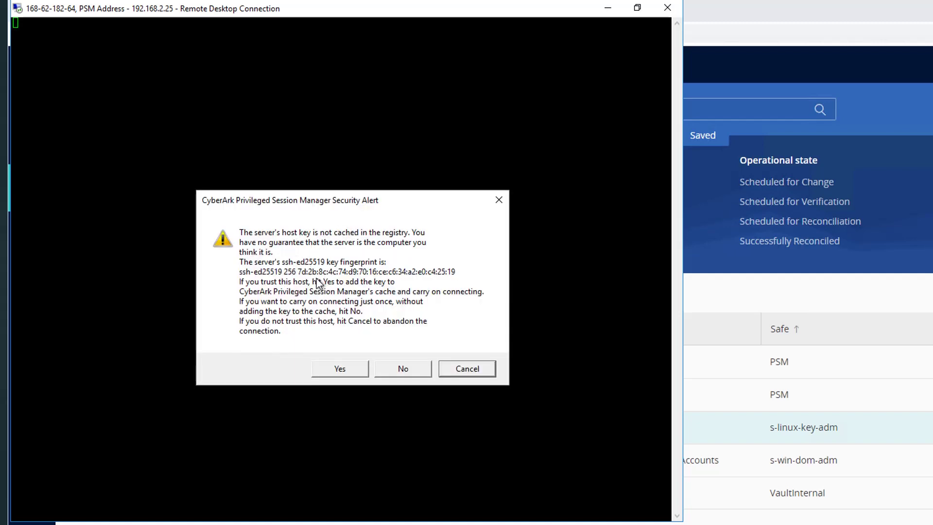
Accept the server host key; the ubuntu login fails with 'Unable to load private key'.
{"action": "left_click", "coordinate": [341, 371]}
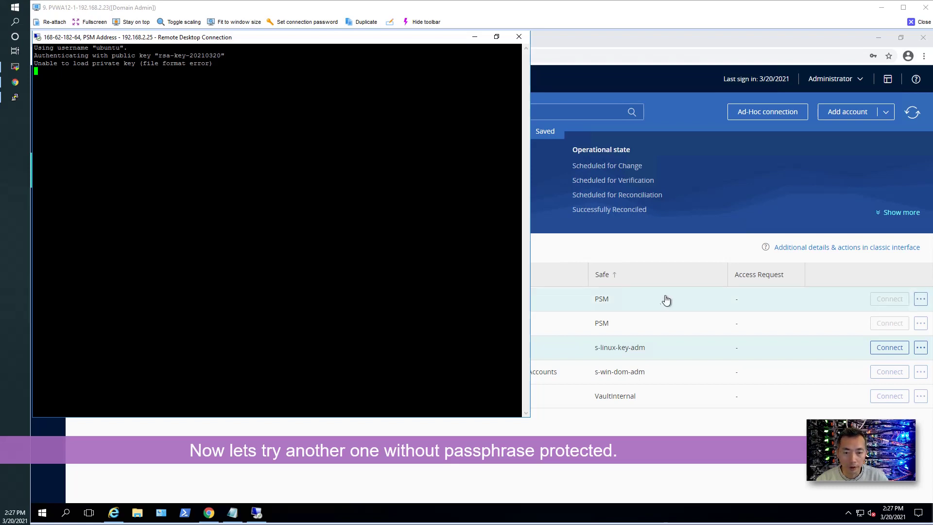
Start a new *NIX account on platform 51Sec-Unix-SSH-Keys in the s-linux-key-adm safe.
{"action": "left_click", "coordinate": [673, 252]}
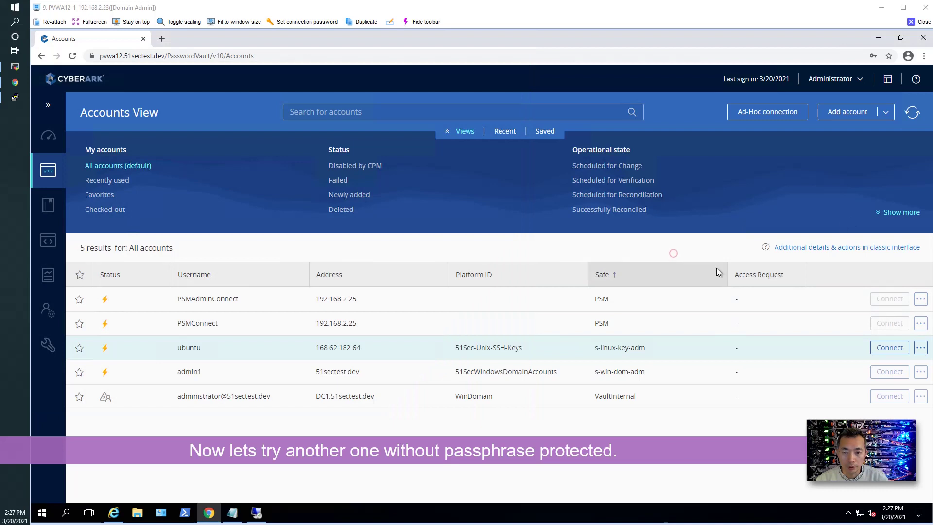
{"action": "left_click", "coordinate": [856, 112]}
{"action": "left_click", "coordinate": [534, 231]}
{"action": "left_click", "coordinate": [442, 228]}
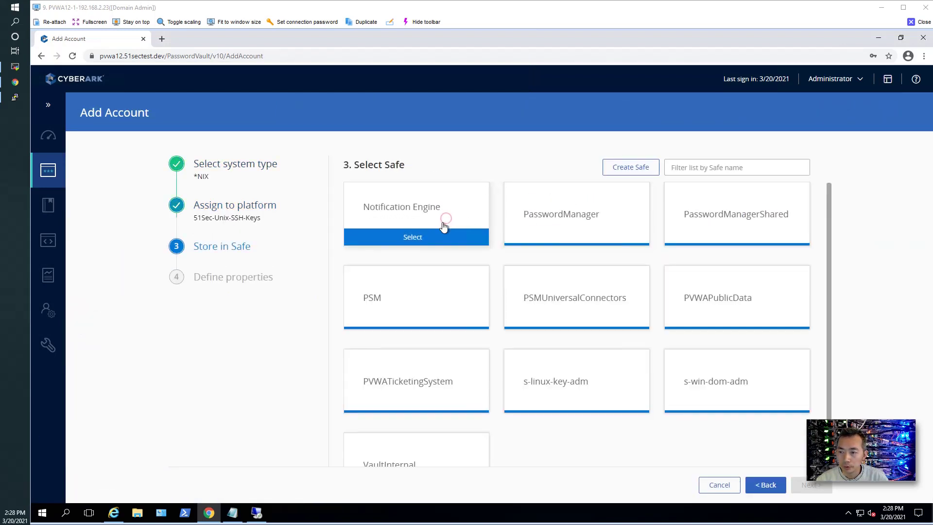
{"action": "left_click", "coordinate": [600, 380]}
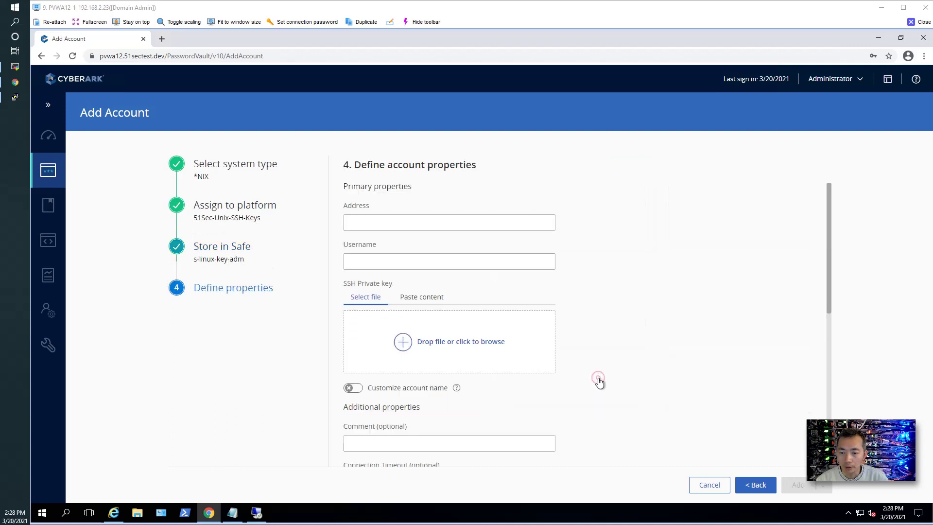
Enter address 13.53.170.29 and username ubuntu for the new account.
{"action": "left_click", "coordinate": [381, 221]}
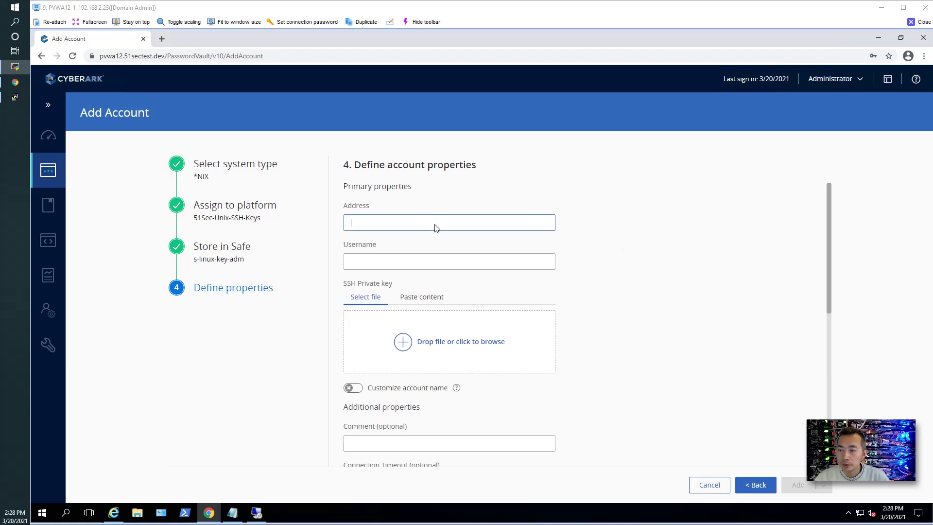
{"action": "type", "text": "13.53.170.29"}
{"action": "left_click_drag", "start_coordinate": [407, 223], "coordinate": [371, 205]}
{"action": "left_click", "coordinate": [386, 259]}
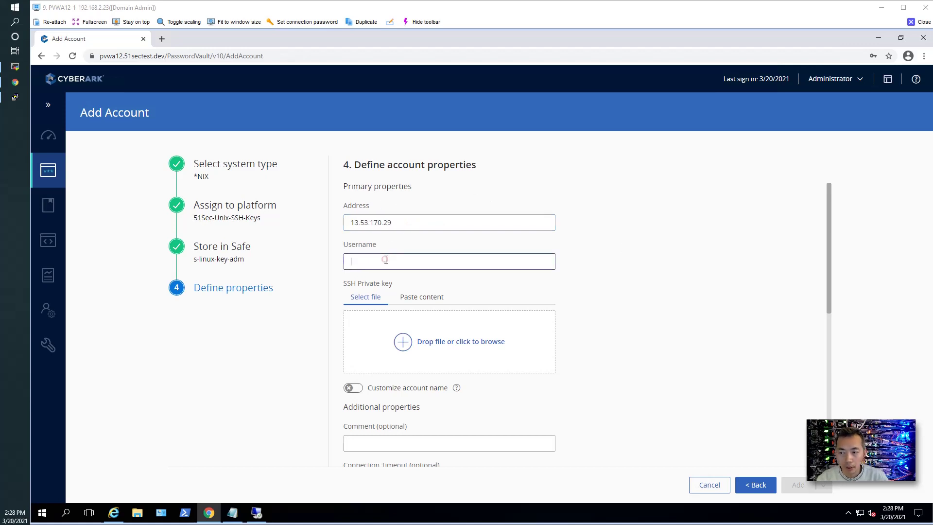
{"action": "type", "text": "u"}
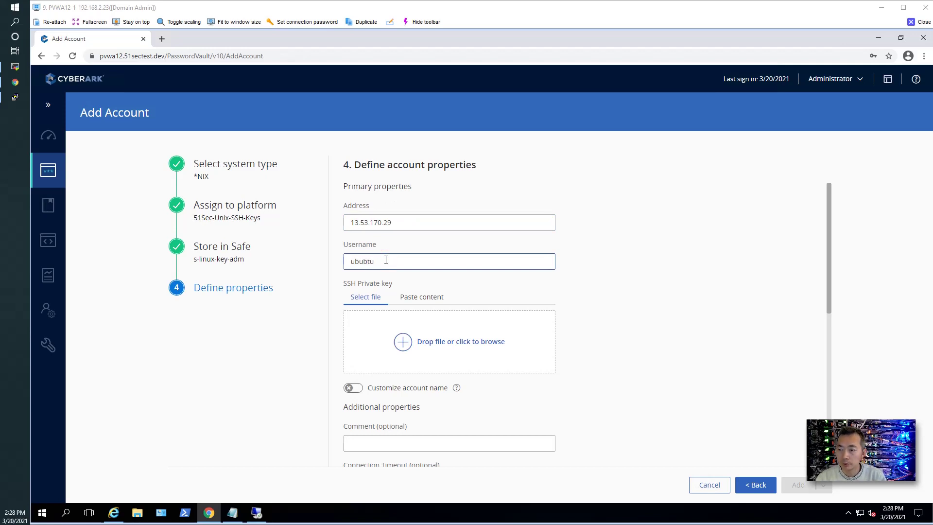
{"action": "type", "text": "bunt"}
Attach aws-ubuntu-1-Private.ppk as the private key and add the ubuntu account.
{"action": "left_click", "coordinate": [450, 345]}
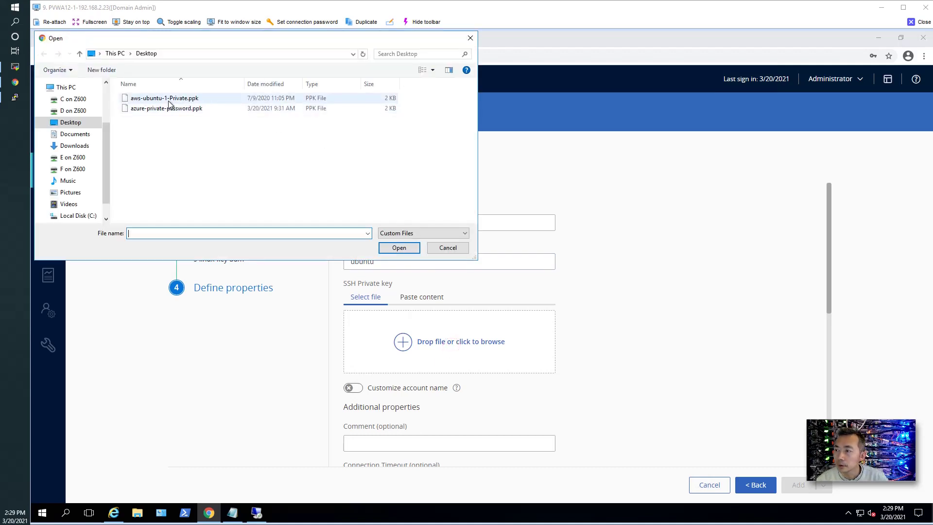
{"action": "double_click", "coordinate": [168, 100]}
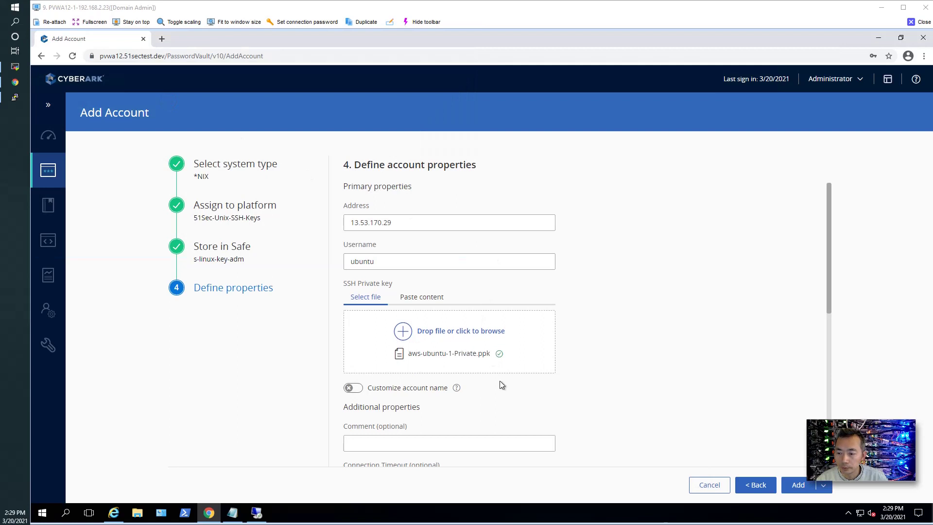
{"action": "left_click", "coordinate": [790, 485]}
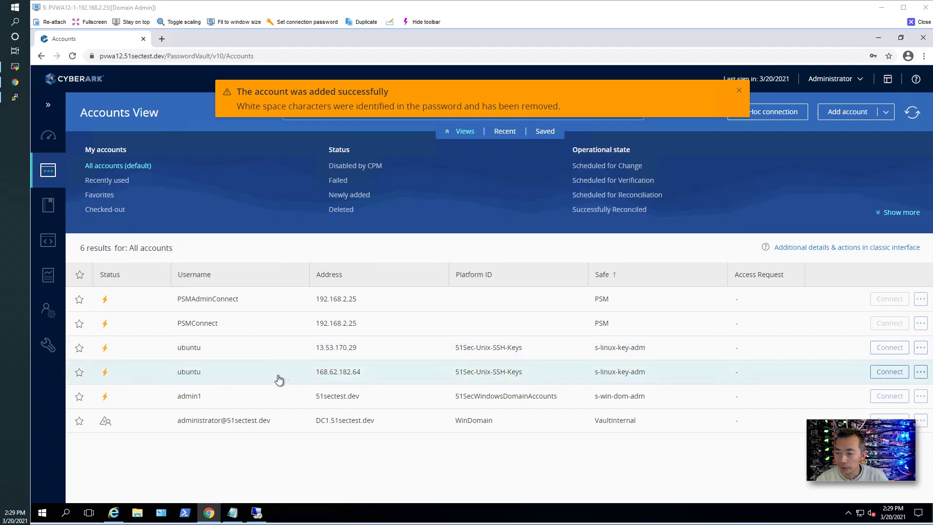
Connect via PSM to the ubuntu account on 13.53.170.29 using the downloaded RDP file.
{"action": "left_click", "coordinate": [355, 357]}
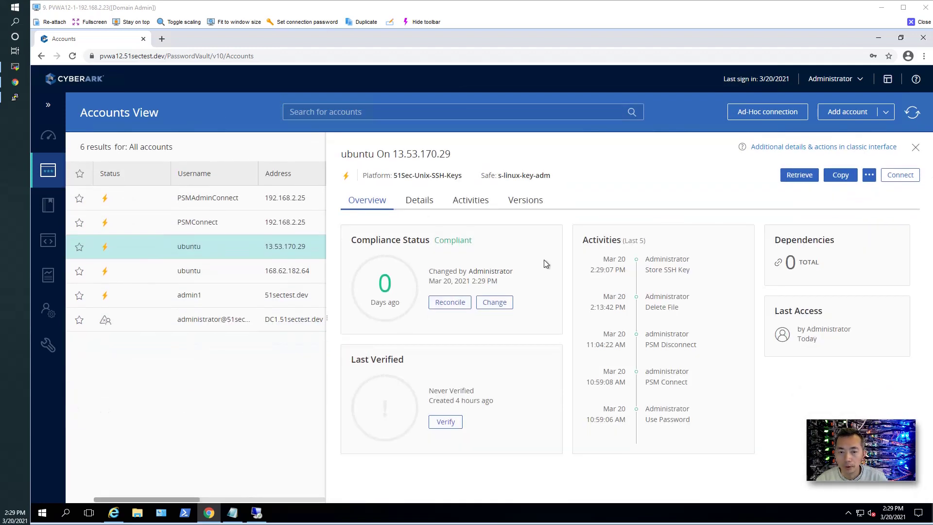
{"action": "left_click", "coordinate": [904, 175]}
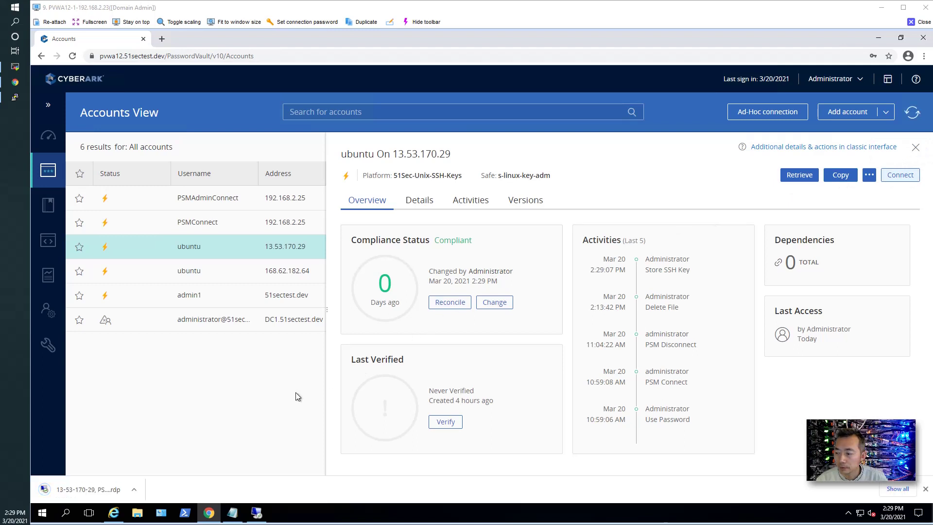
{"action": "left_click", "coordinate": [102, 488]}
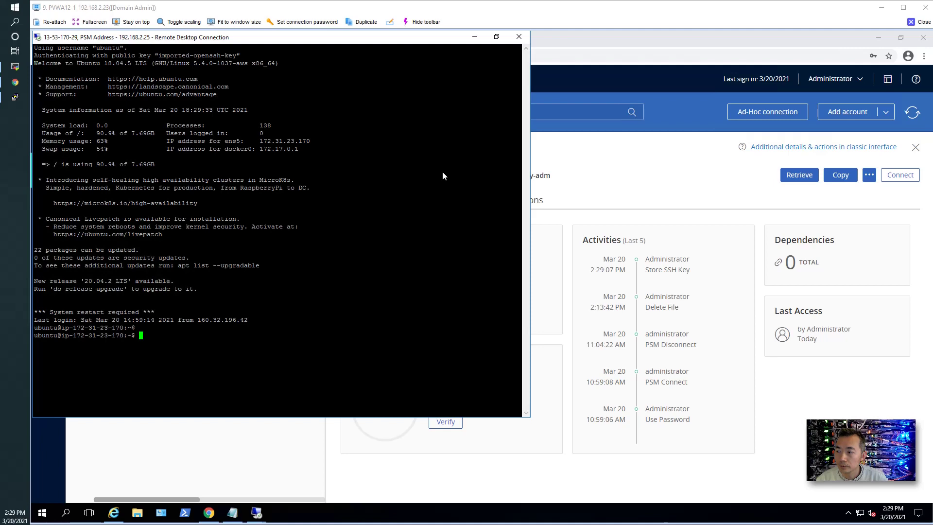
Place the 13.53.170.29 session beside the failed 168.62.182.64 session, then disconnect it.
{"action": "left_click_drag", "start_coordinate": [352, 37], "coordinate": [564, 61]}
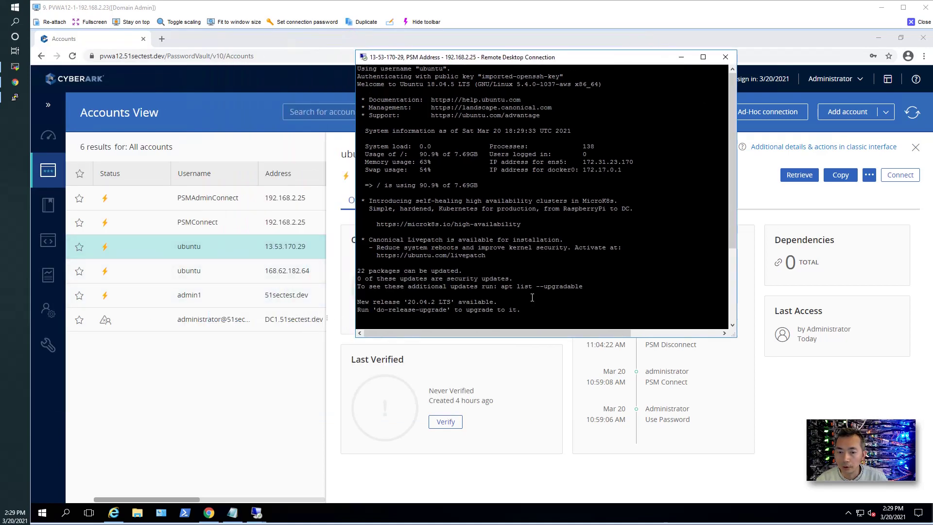
{"action": "left_click", "coordinate": [256, 513]}
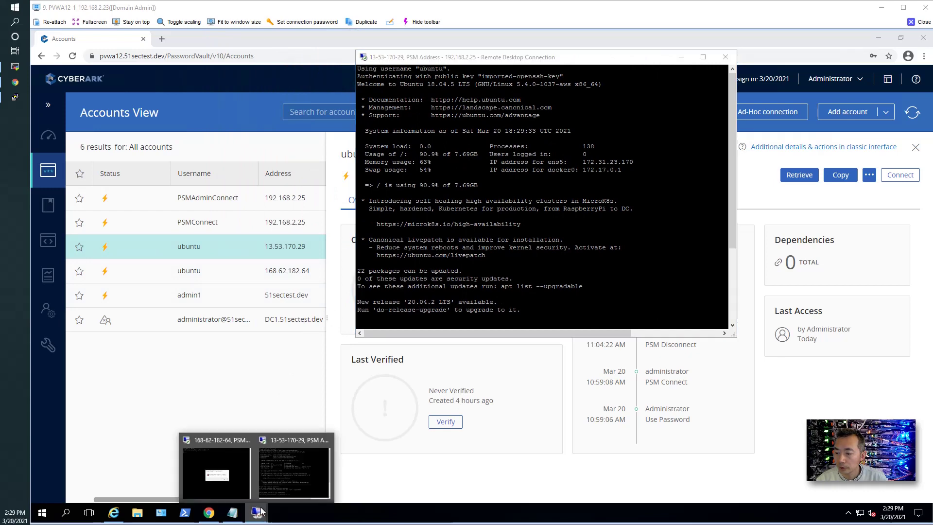
{"action": "left_click", "coordinate": [247, 479]}
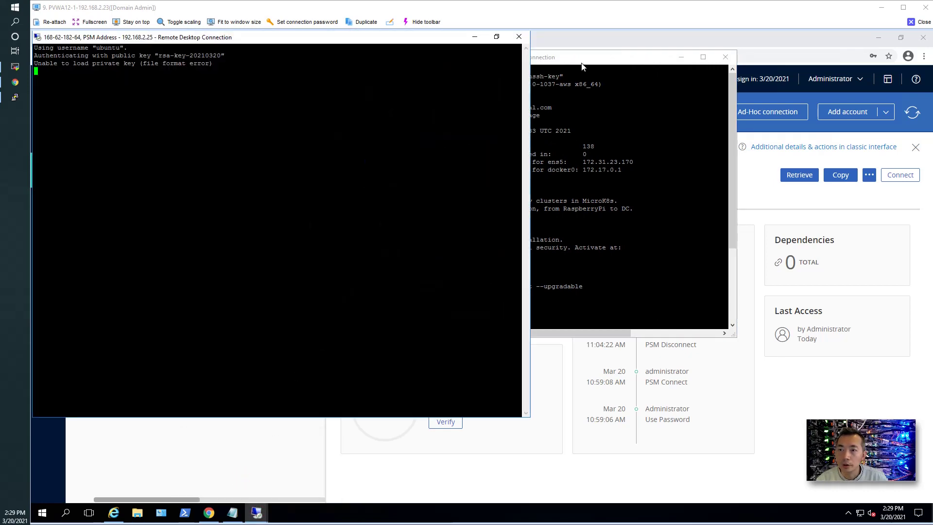
{"action": "left_click_drag", "start_coordinate": [583, 63], "coordinate": [515, 44]}
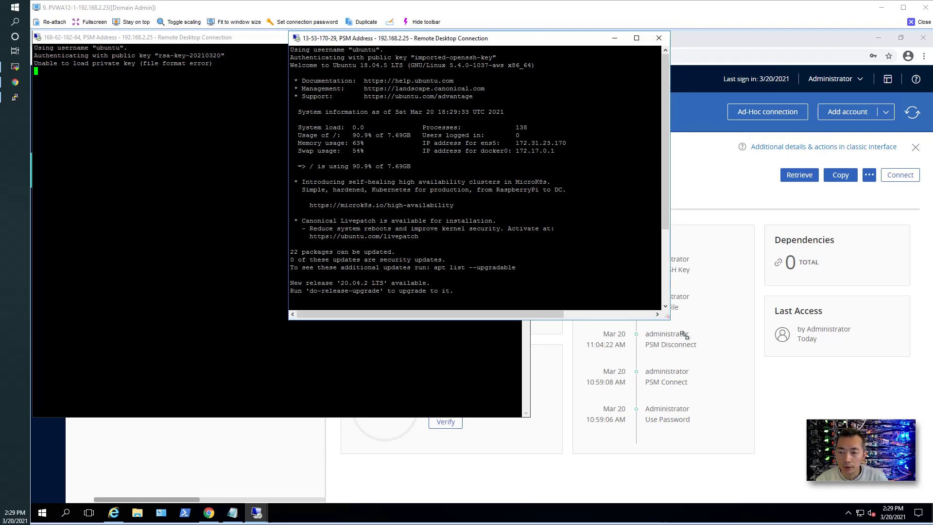
{"action": "left_click_drag", "start_coordinate": [669, 317], "coordinate": [775, 418]}
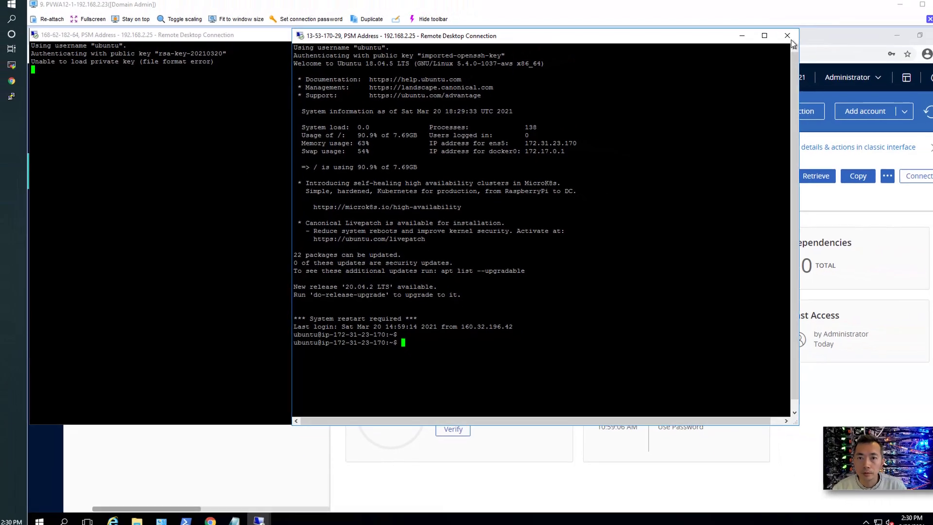
{"action": "left_click", "coordinate": [926, 16]}
{"action": "left_click", "coordinate": [564, 242]}
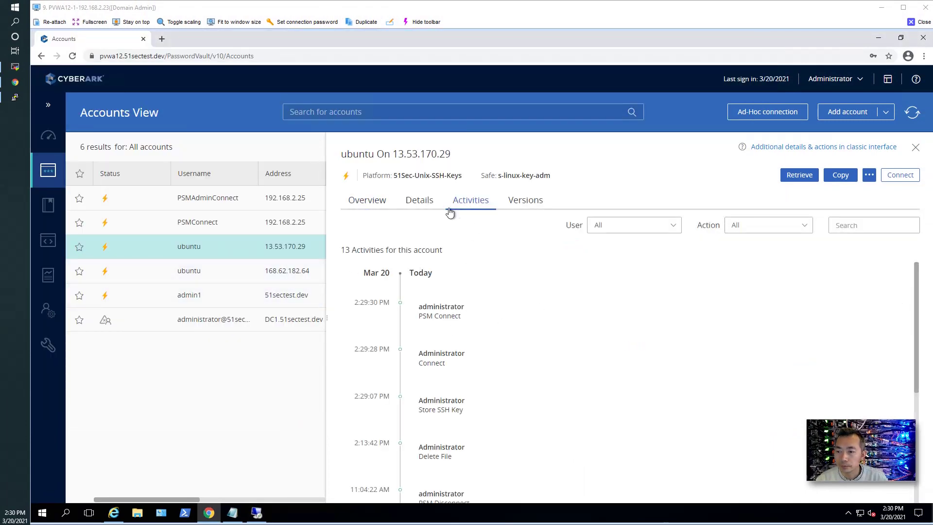
Check the account's details and activities, then view the 168.62.182.64 account's activity history.
{"action": "left_click", "coordinate": [425, 203]}
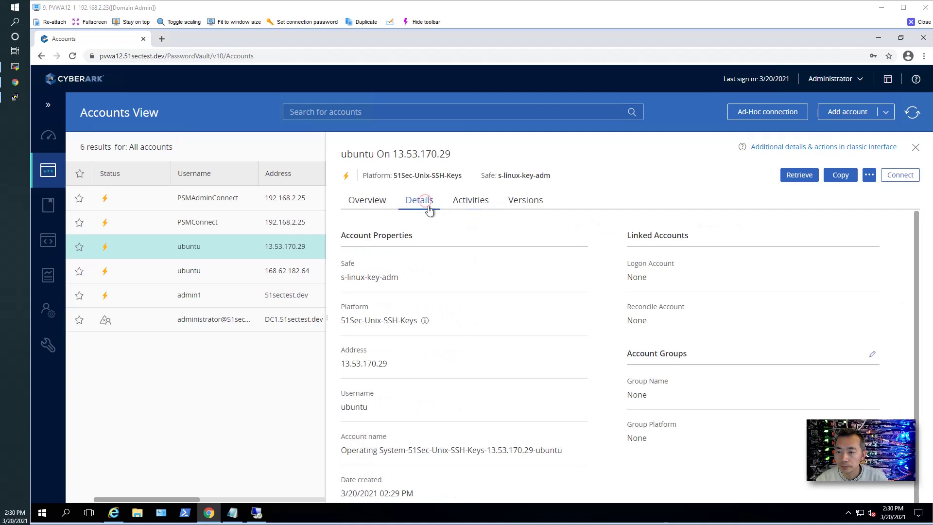
{"action": "left_click", "coordinate": [481, 206]}
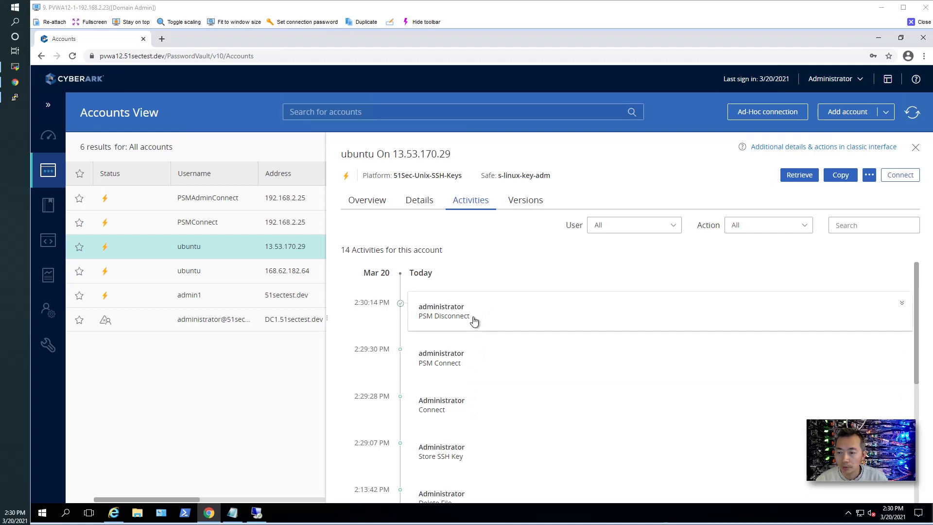
{"action": "left_click", "coordinate": [282, 271]}
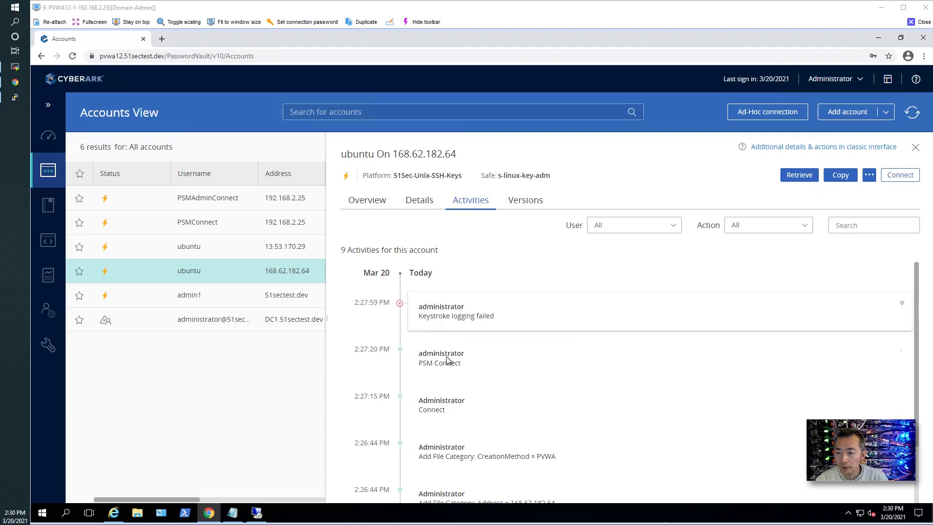